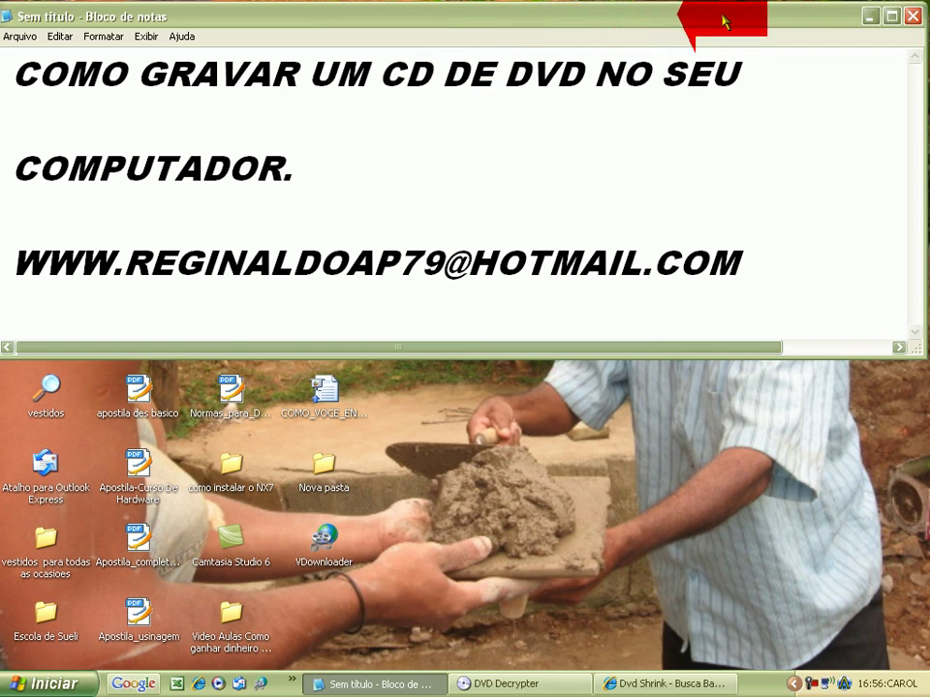
# Step: Minimize the Notepad note and take a look at the DVD Decrypter window, minimizing it as well
pyautogui.press('Down')
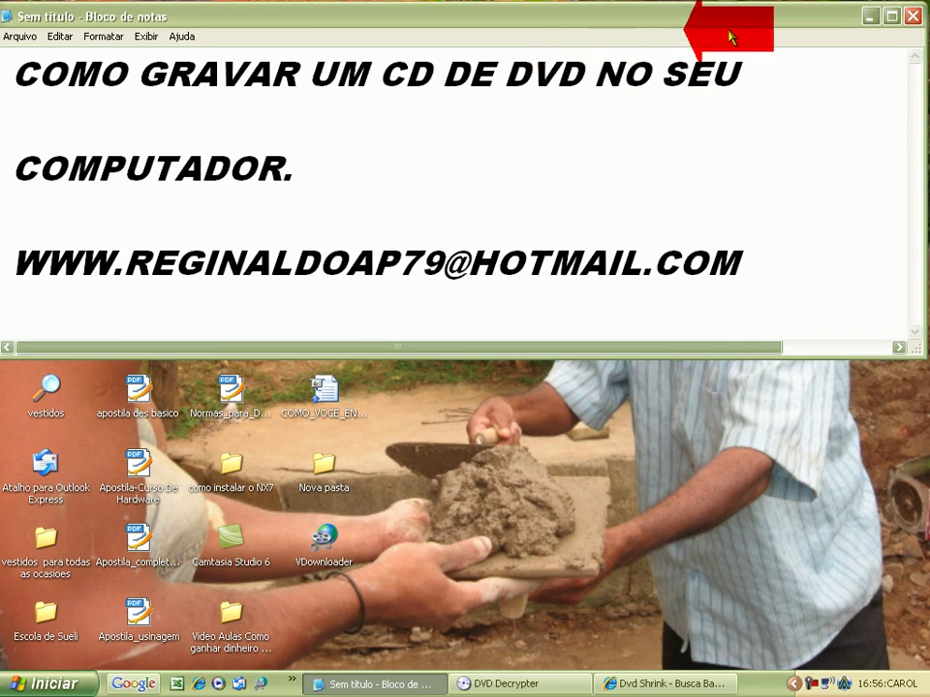
pyautogui.click(869, 16)
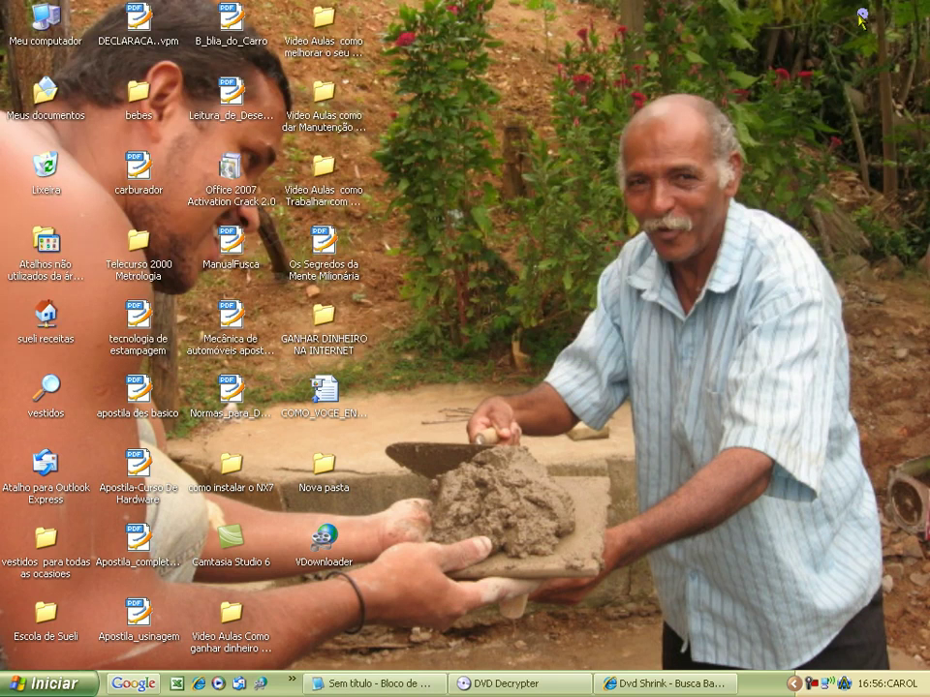
pyautogui.click(513, 683)
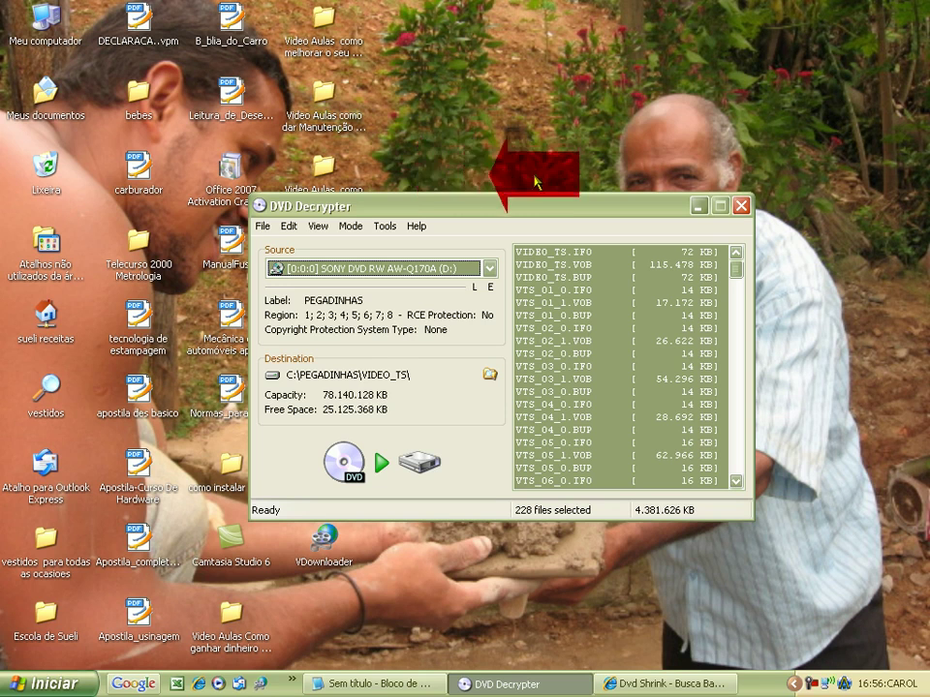
pyautogui.click(693, 214)
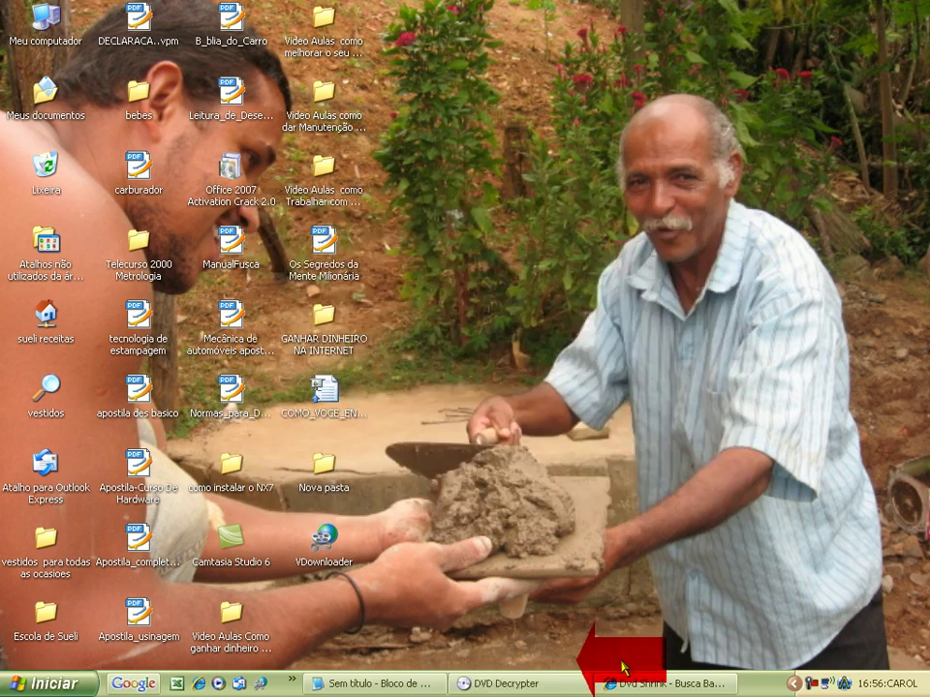
# Step: Look through Baixaki's Dvd Shrink search results in Internet Explorer and minimize the browser
pyautogui.click(629, 683)
pyautogui.scroll(-5, 270, 270)
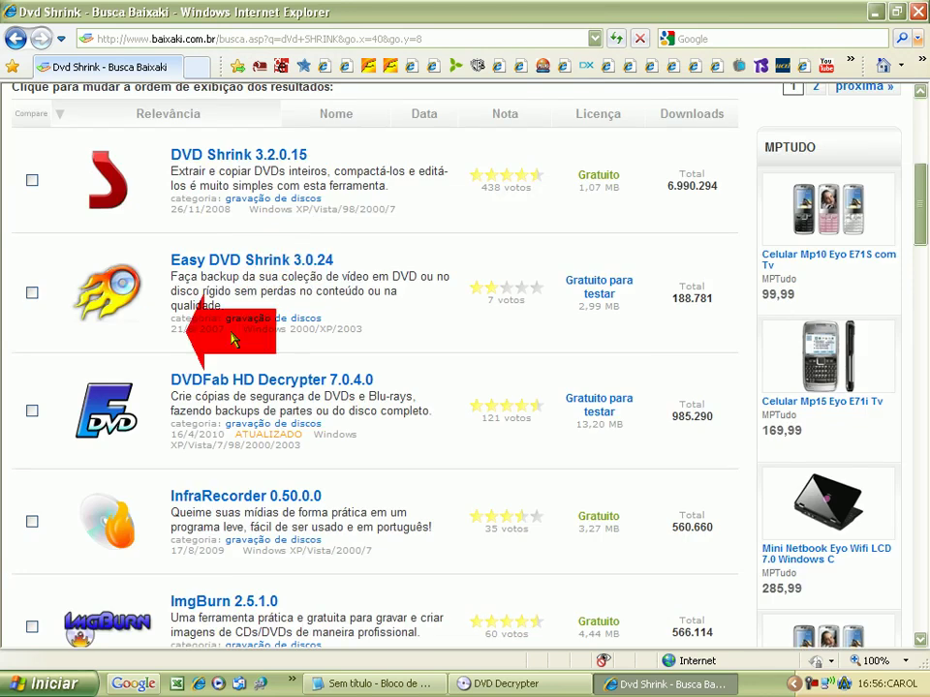
pyautogui.scroll(4, 207, 385)
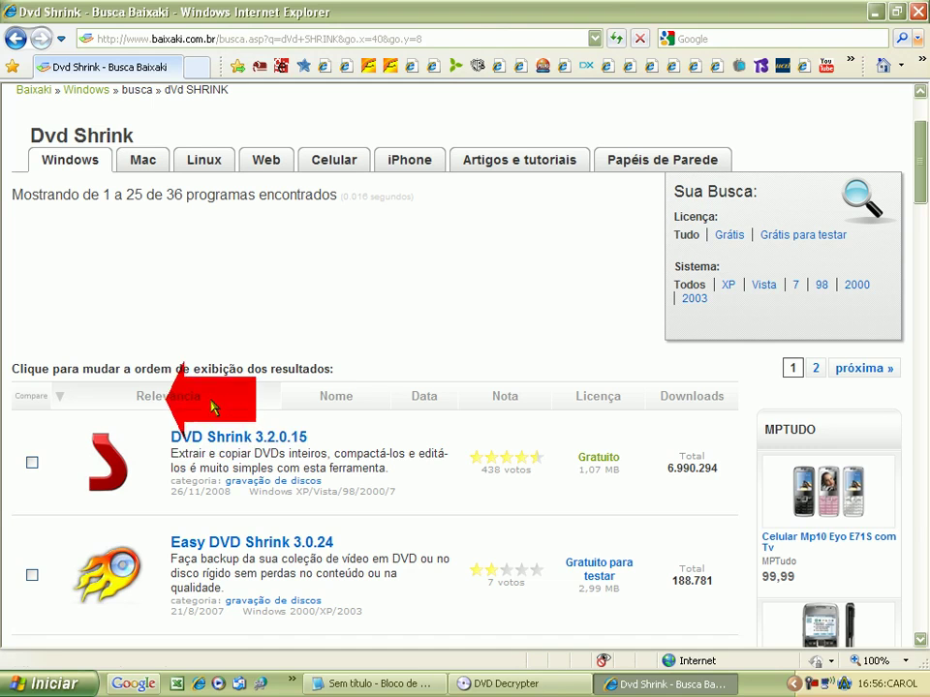
pyautogui.click(870, 13)
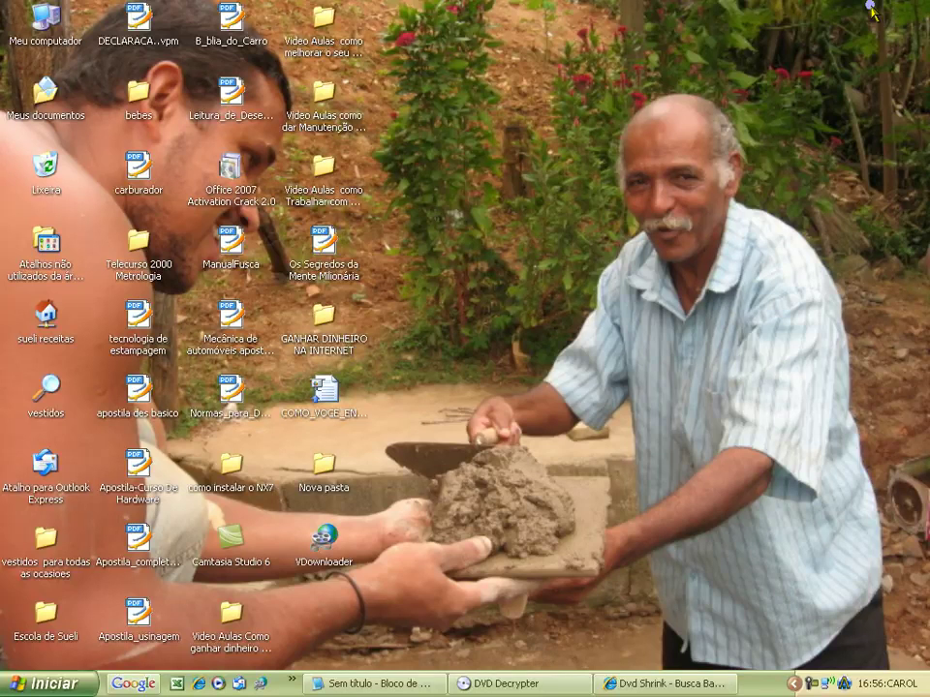
# Step: In DVD Decrypter, create a folder named PI on Disco local (C:) and set it as the destination folder
pyautogui.click(518, 684)
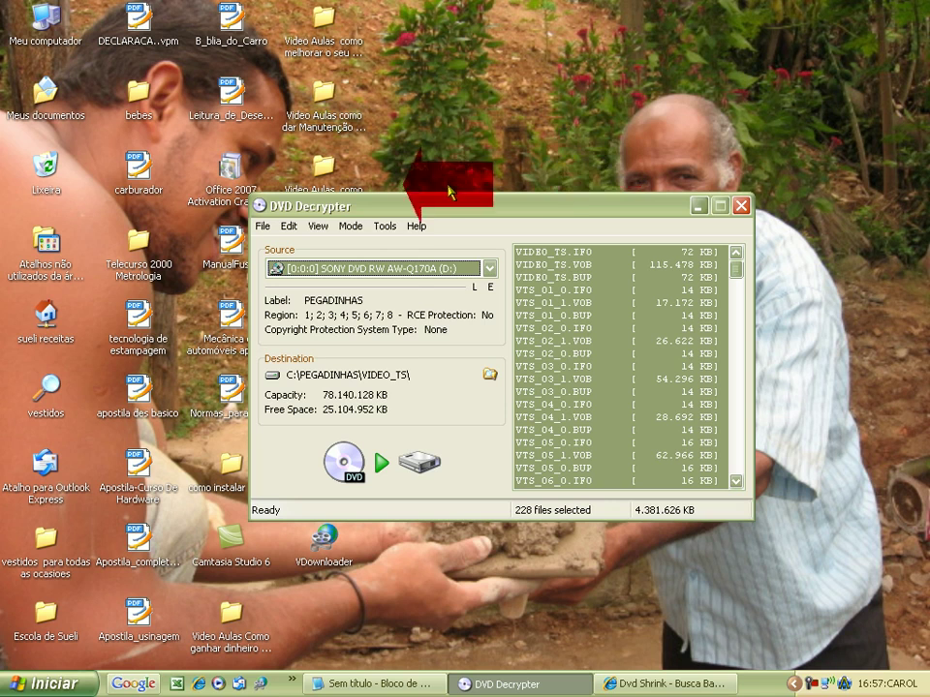
pyautogui.click(490, 374)
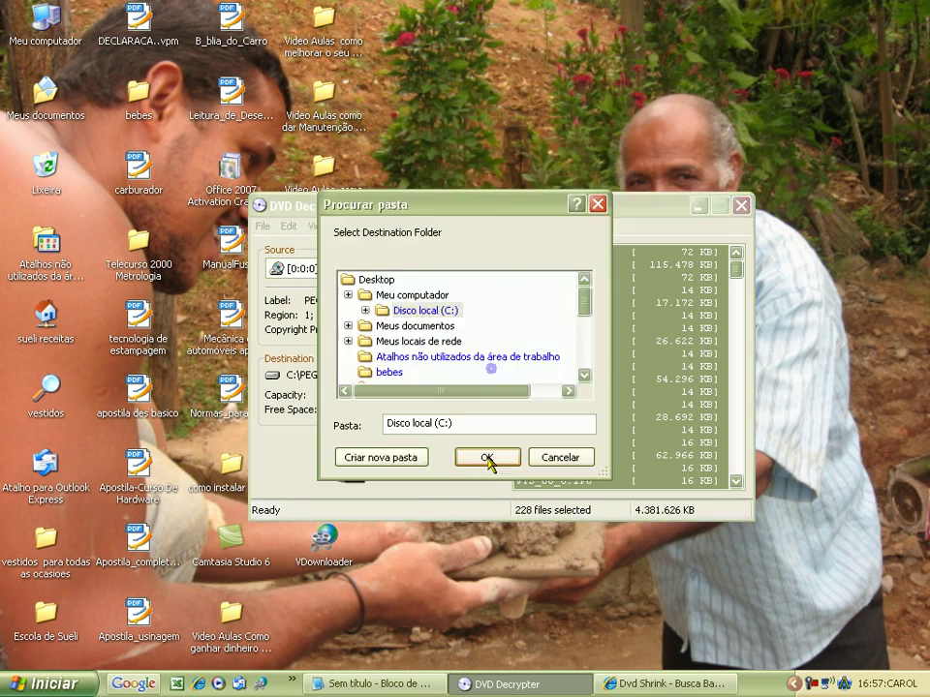
pyautogui.moveTo(411, 207); pyautogui.dragTo(676, 132)
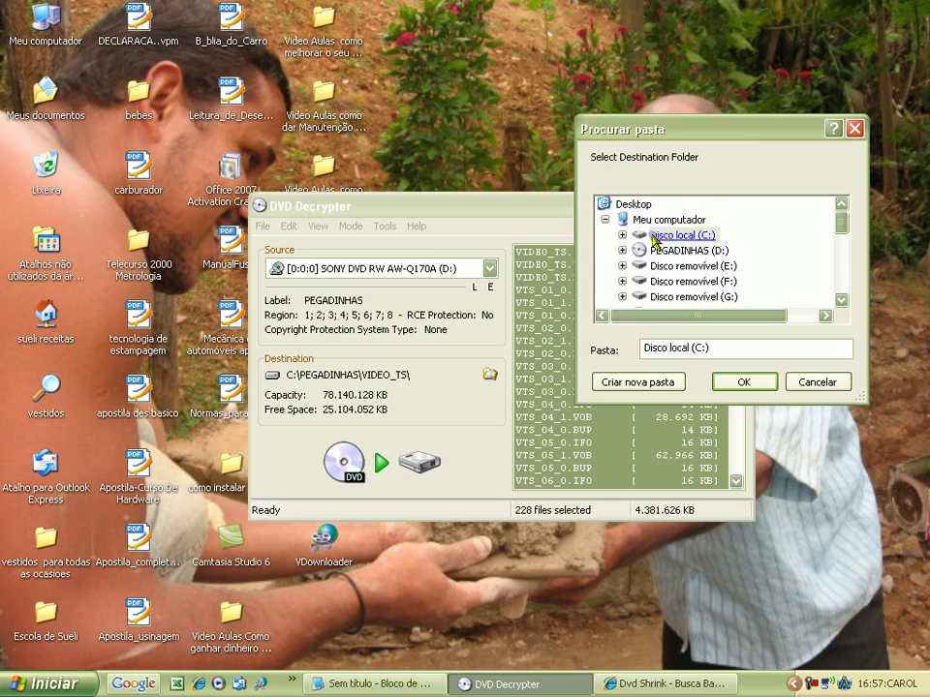
pyautogui.doubleClick(645, 238)
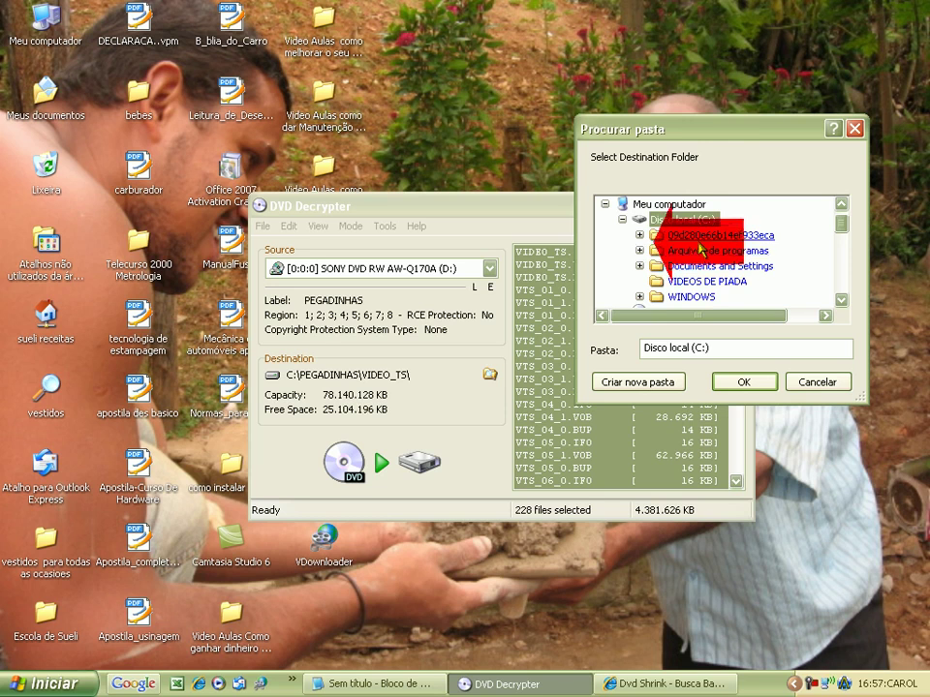
pyautogui.click(695, 220)
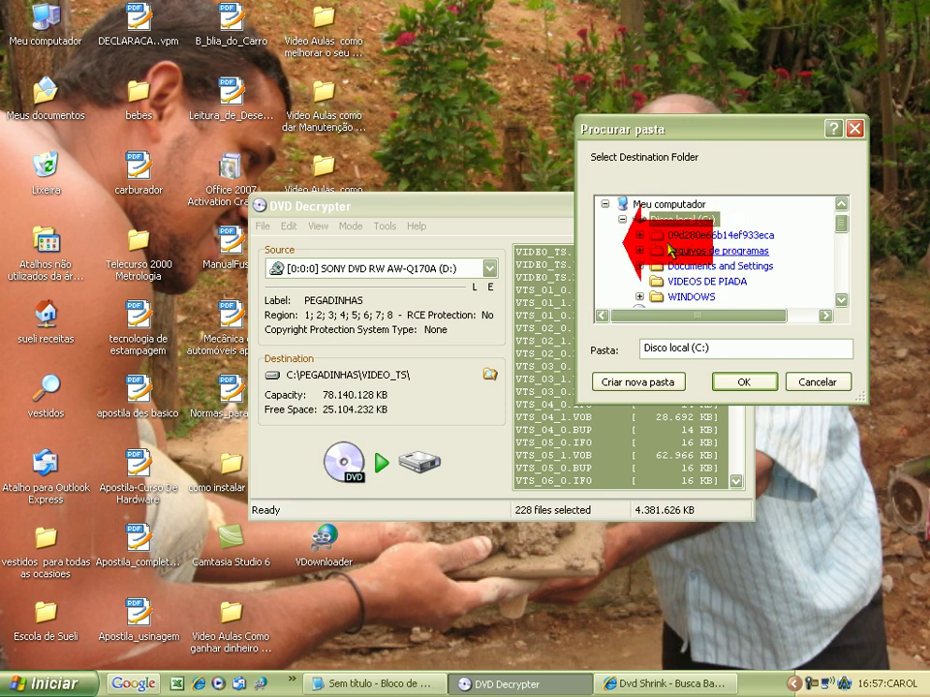
pyautogui.click(657, 382)
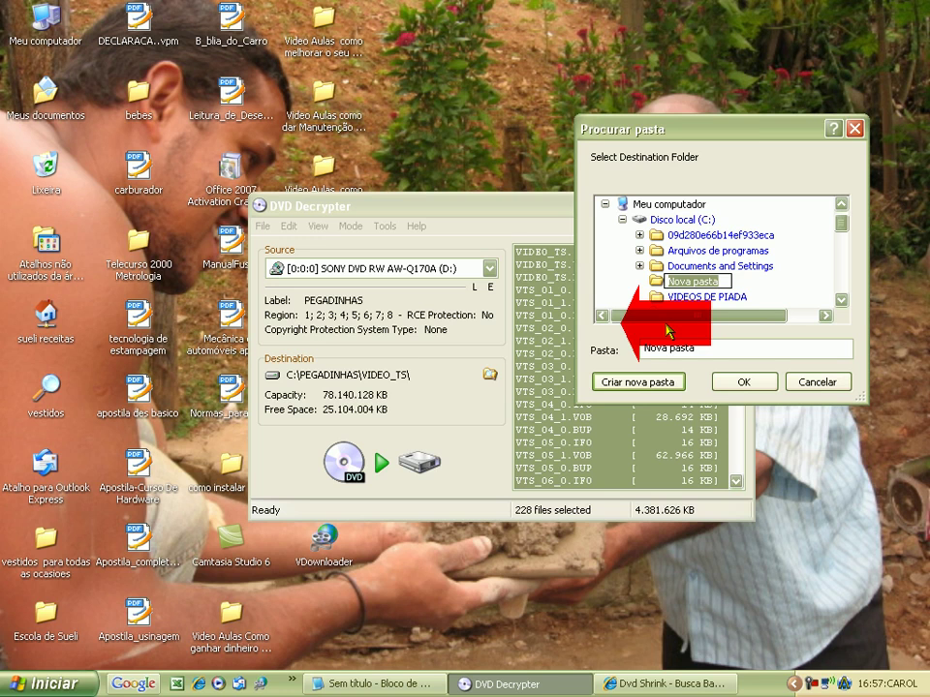
pyautogui.write('PI')
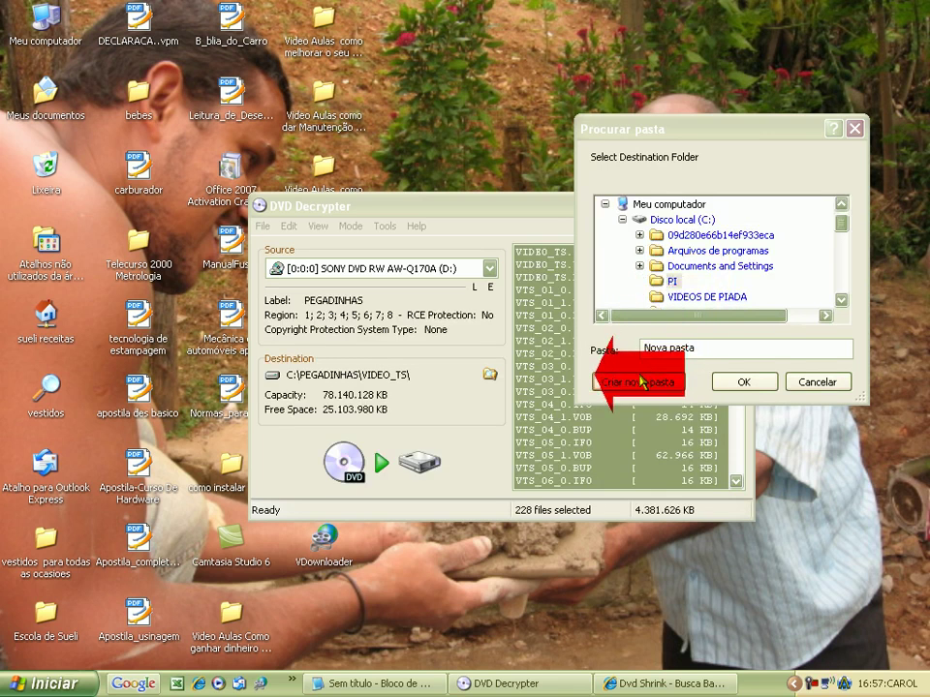
pyautogui.click(733, 383)
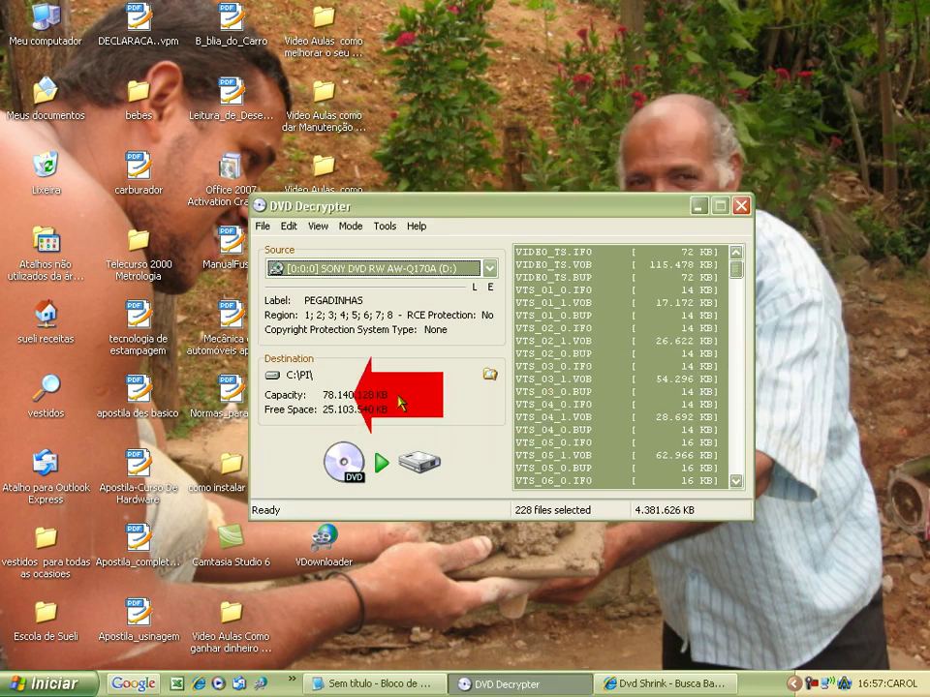
# Step: Start ripping the PEGADINHAS disc to C:\PI and minimize the ripping window
pyautogui.click(413, 473)
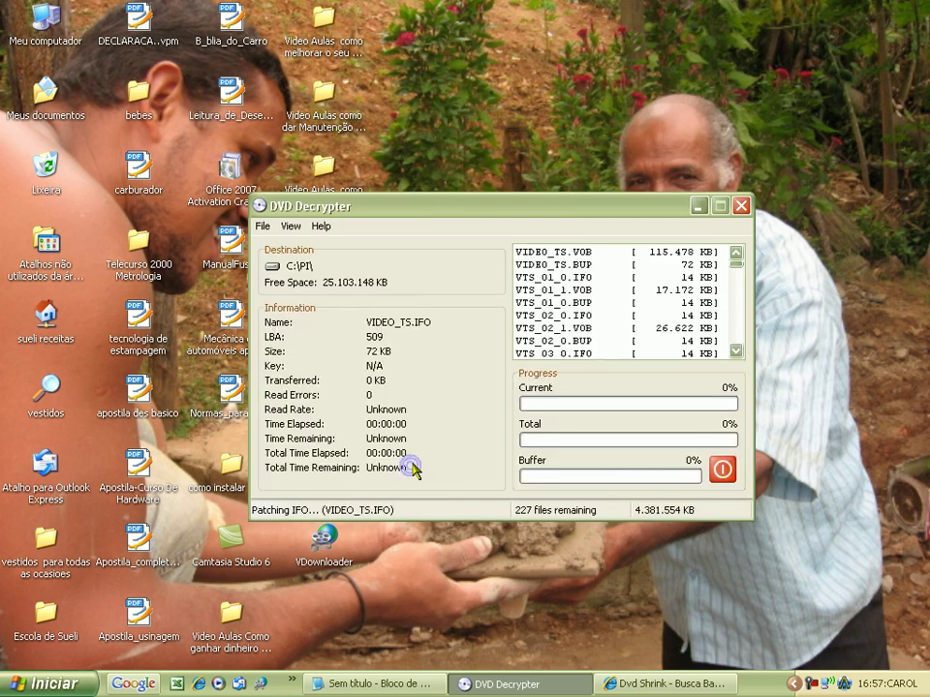
pyautogui.click(697, 205)
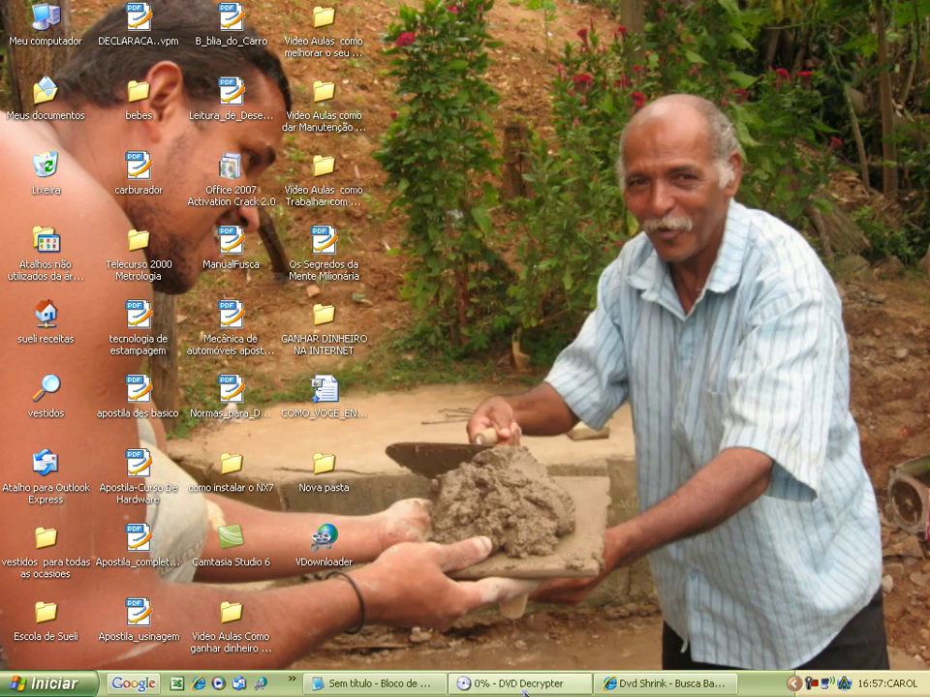
# Step: Cancel the running rip and delete the incomplete file C:\PI\VIDEO_TS.VOB
pyautogui.click(528, 684)
pyautogui.click(531, 686)
pyautogui.rightClick(529, 682)
pyautogui.click(552, 668)
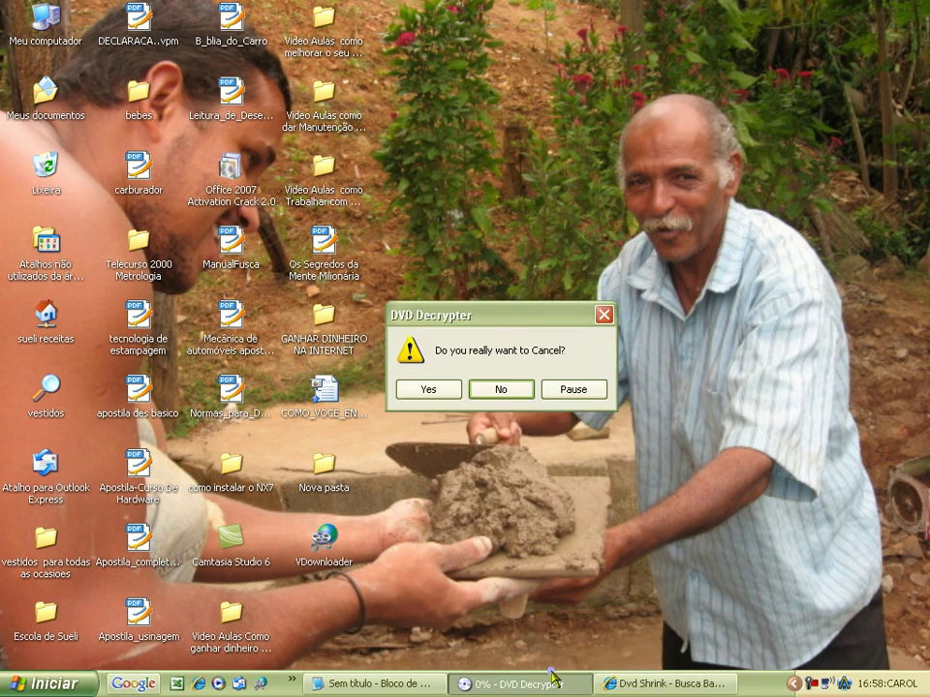
pyautogui.click(429, 387)
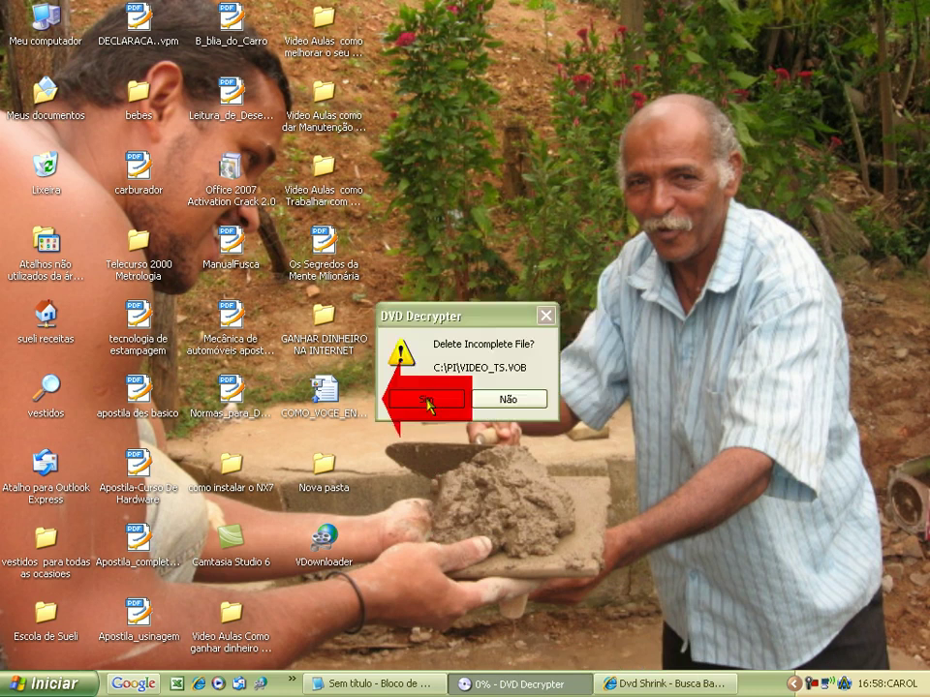
pyautogui.click(426, 400)
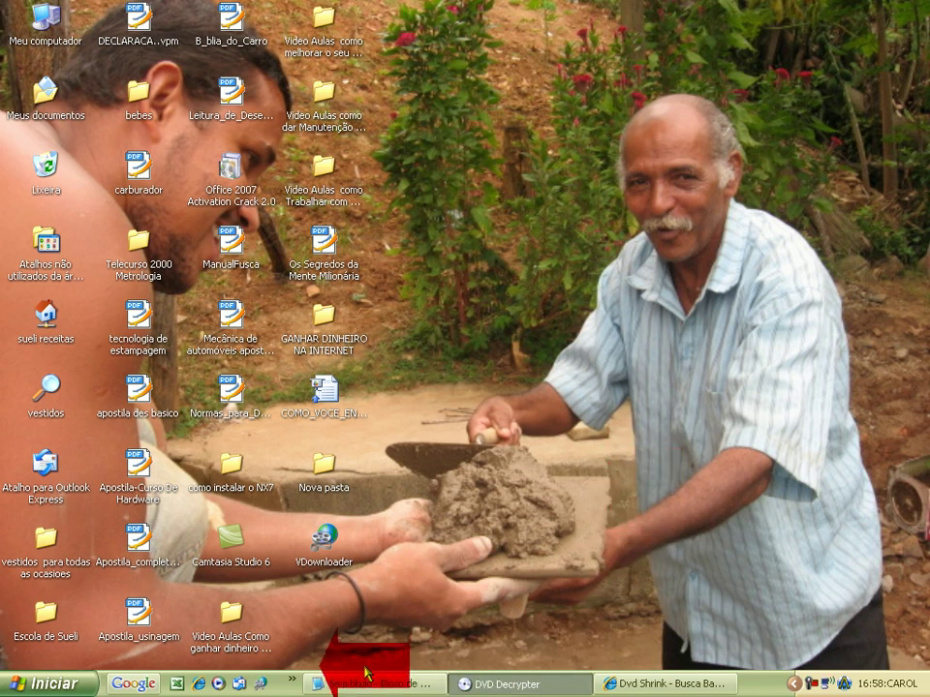
# Step: Launch DVD Shrink 3.2 and close the Baixaki browser window behind it
pyautogui.click(77, 684)
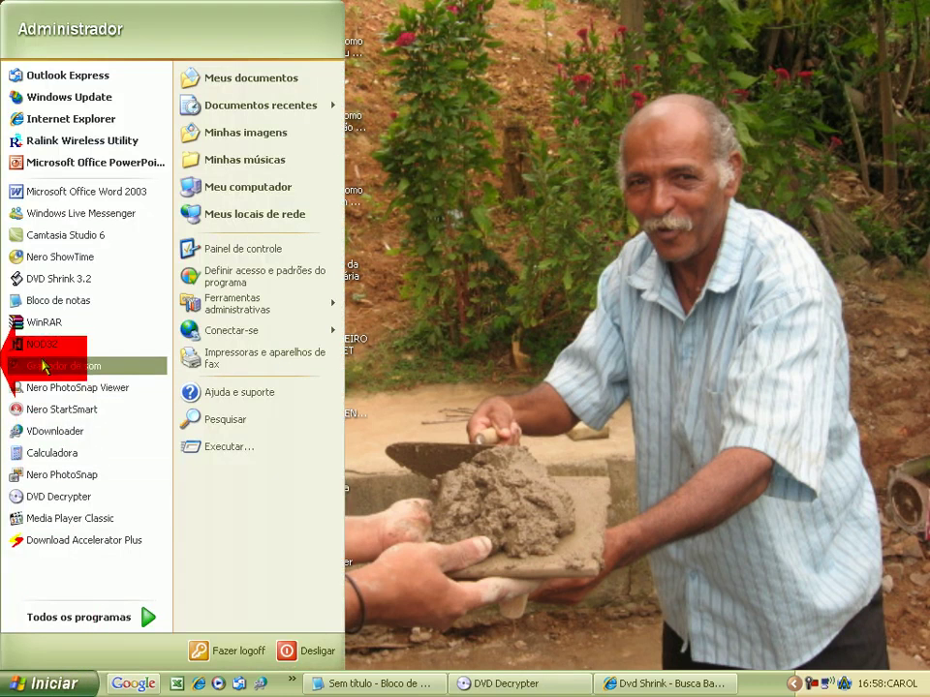
pyautogui.click(45, 281)
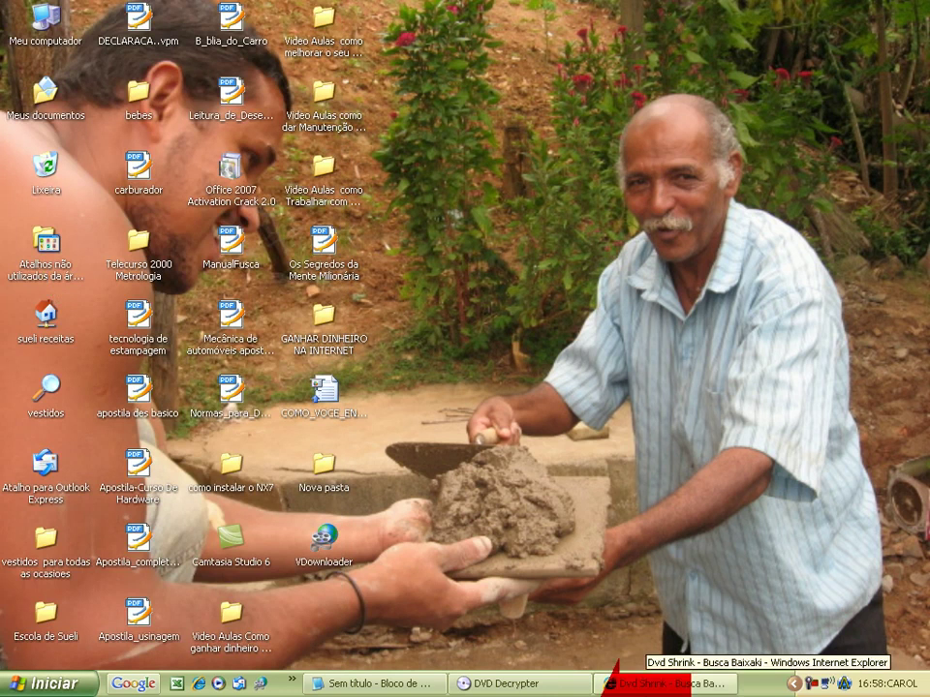
pyautogui.click(645, 691)
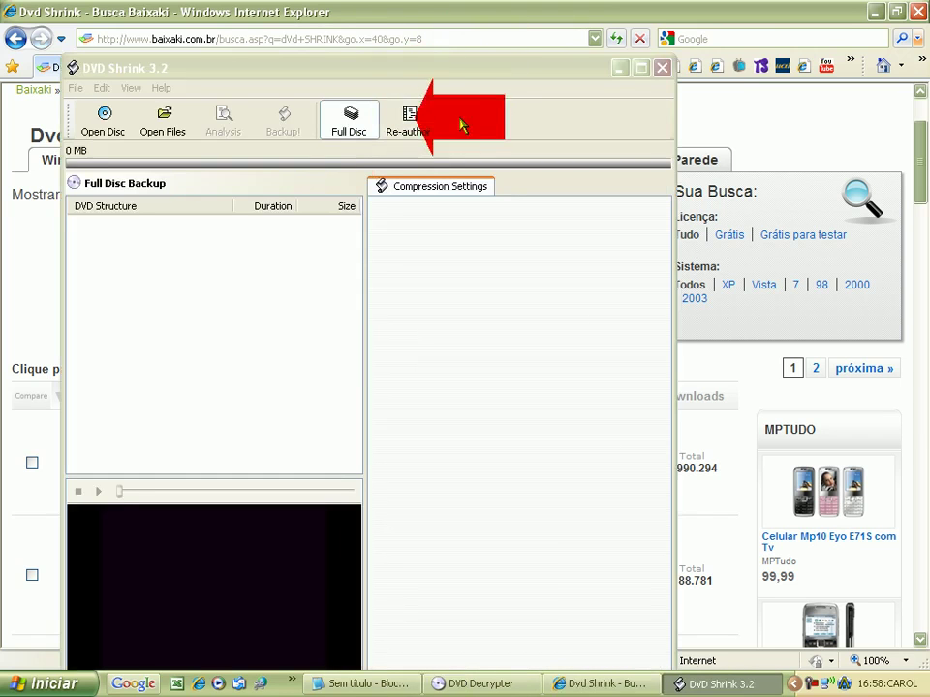
pyautogui.click(918, 12)
pyautogui.moveTo(570, 68); pyautogui.dragTo(655, 47)
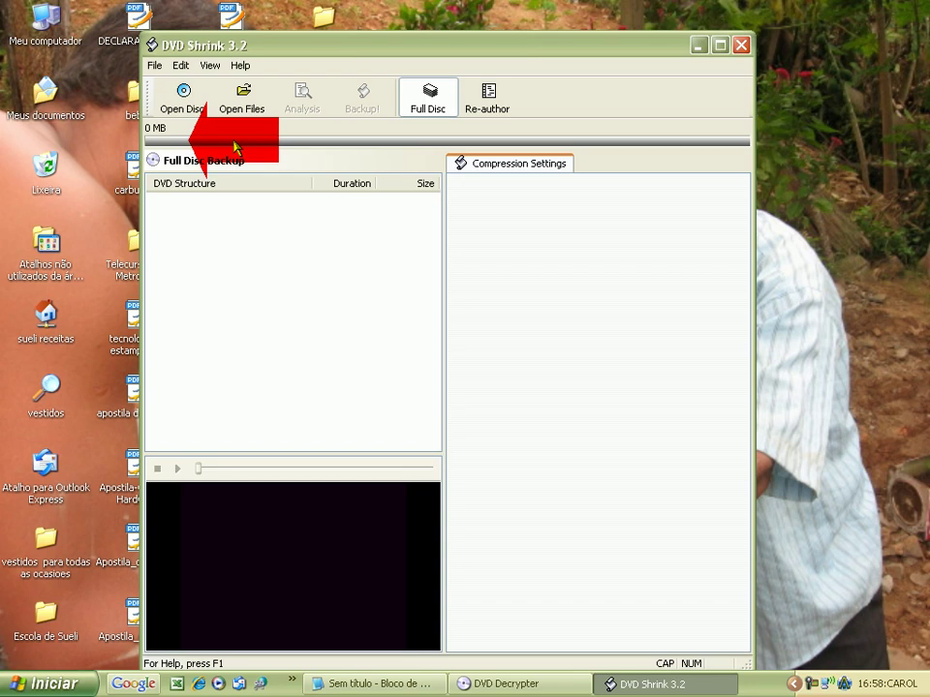
# Step: Try DVD Shrink's Open Files command and close the program
pyautogui.click(243, 97)
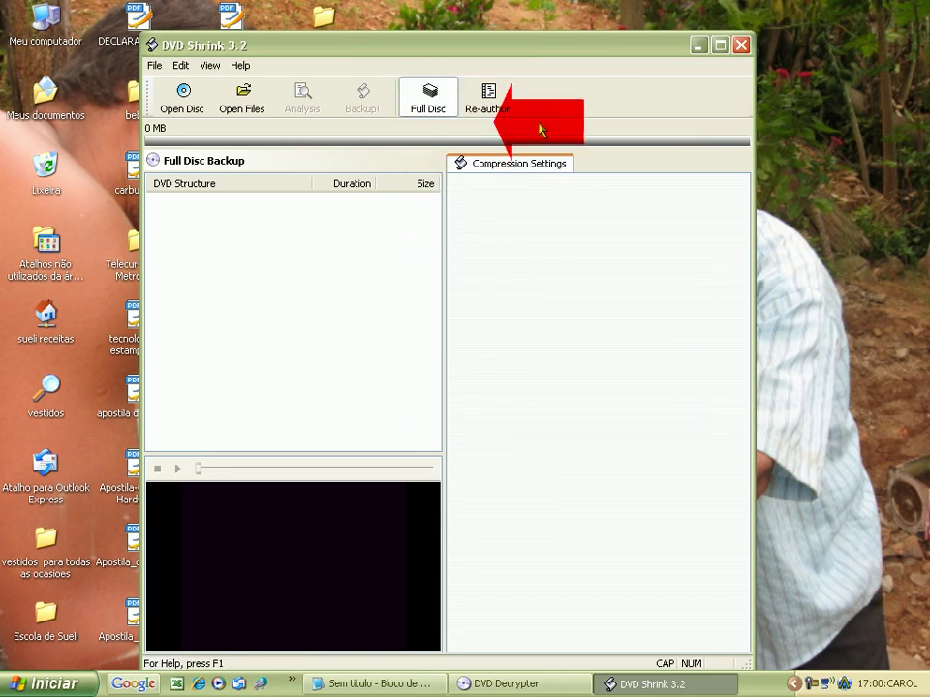
pyautogui.moveTo(650, 50); pyautogui.dragTo(653, 30)
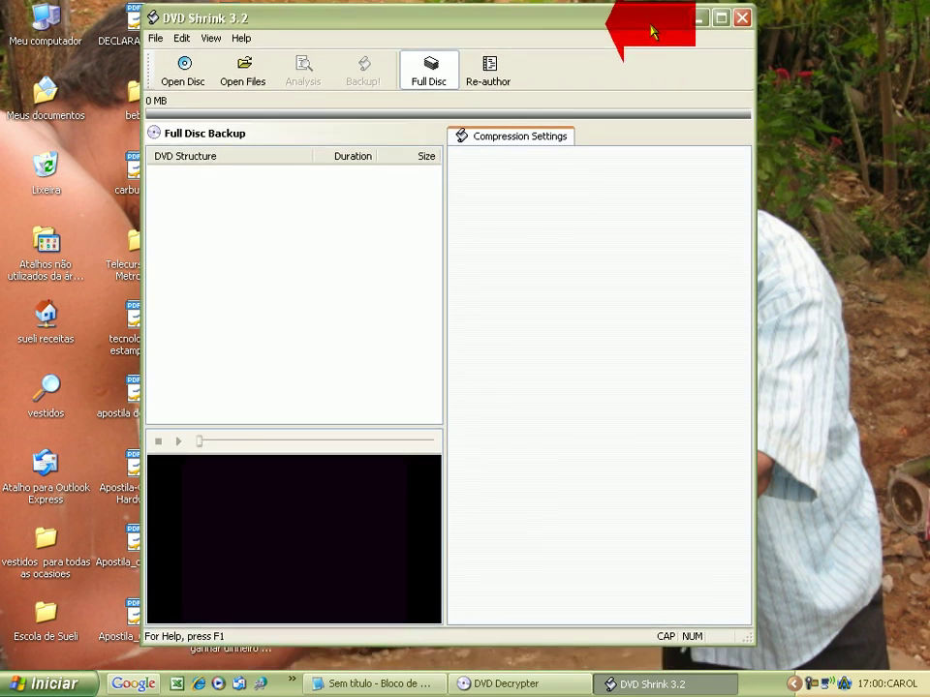
pyautogui.click(738, 19)
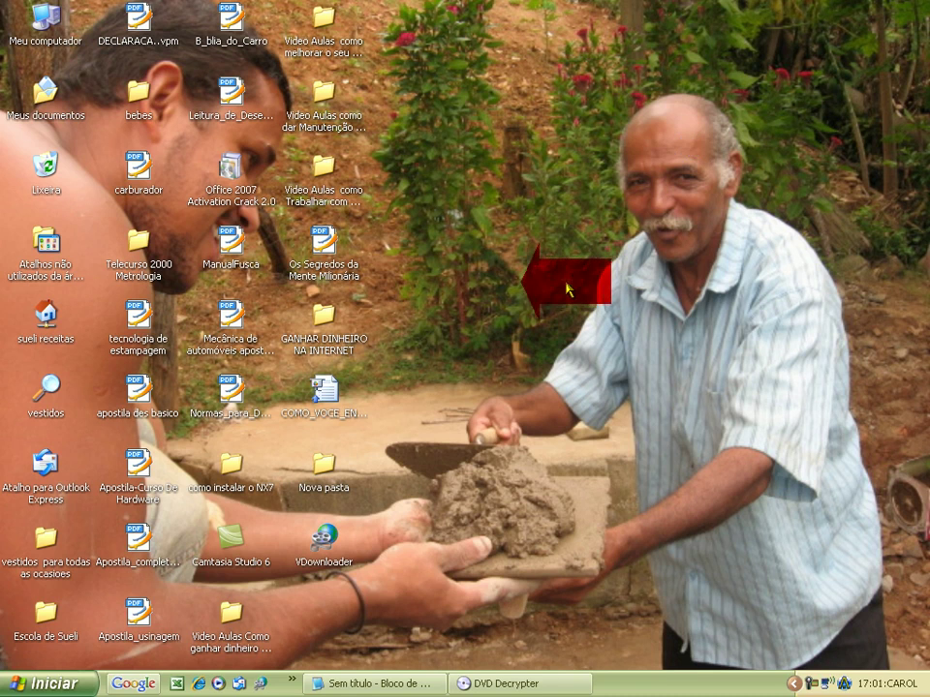
# Step: Launch Nero StartSmart and choose the Gravar disco jukebox task under Cópia e gravação
pyautogui.click(289, 688)
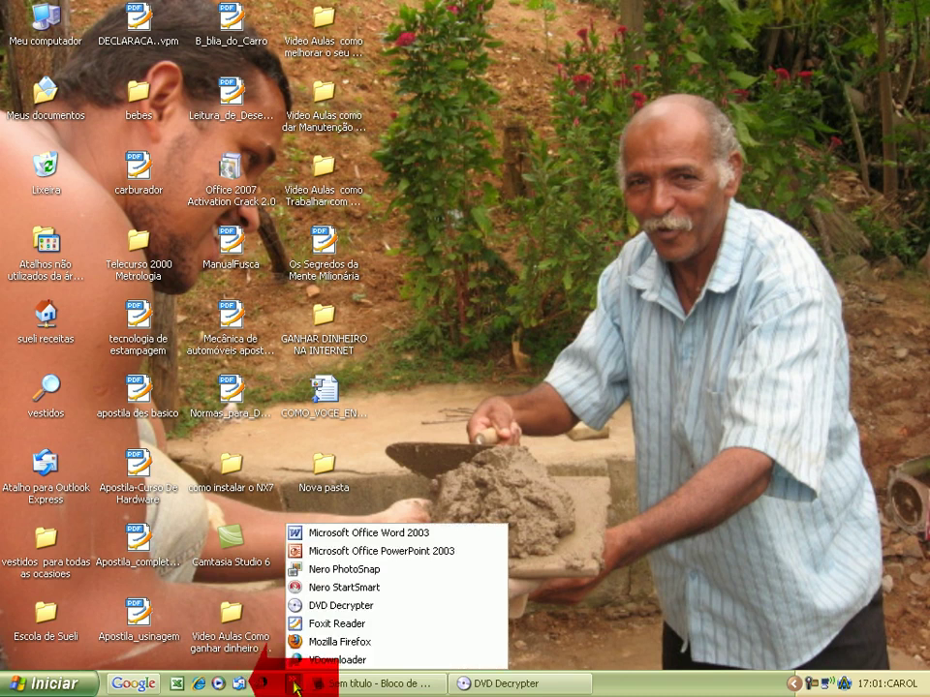
pyautogui.moveTo(303, 668); pyautogui.dragTo(315, 585)
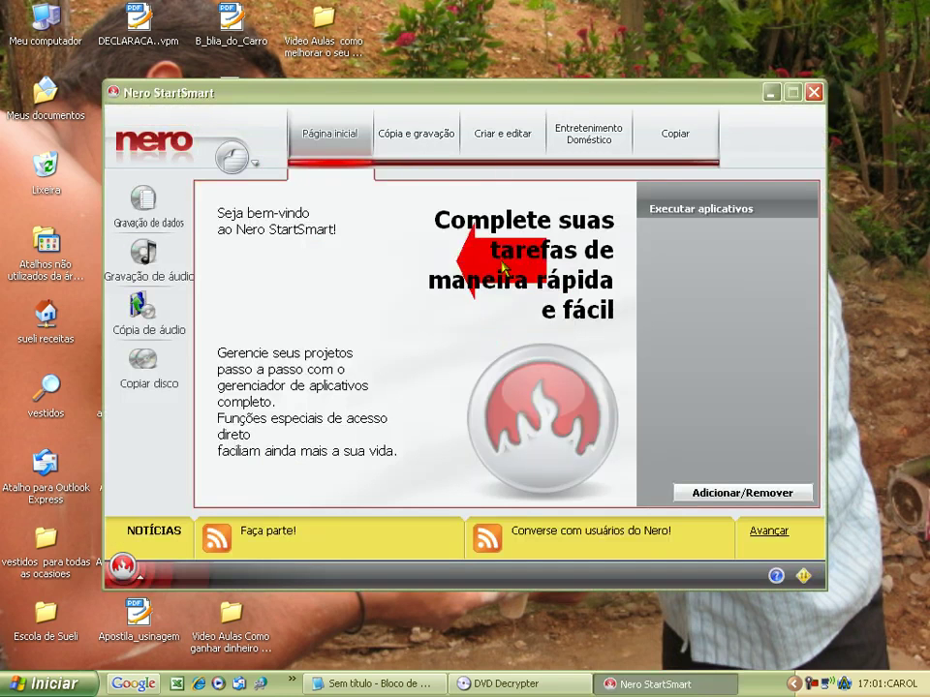
pyautogui.click(412, 136)
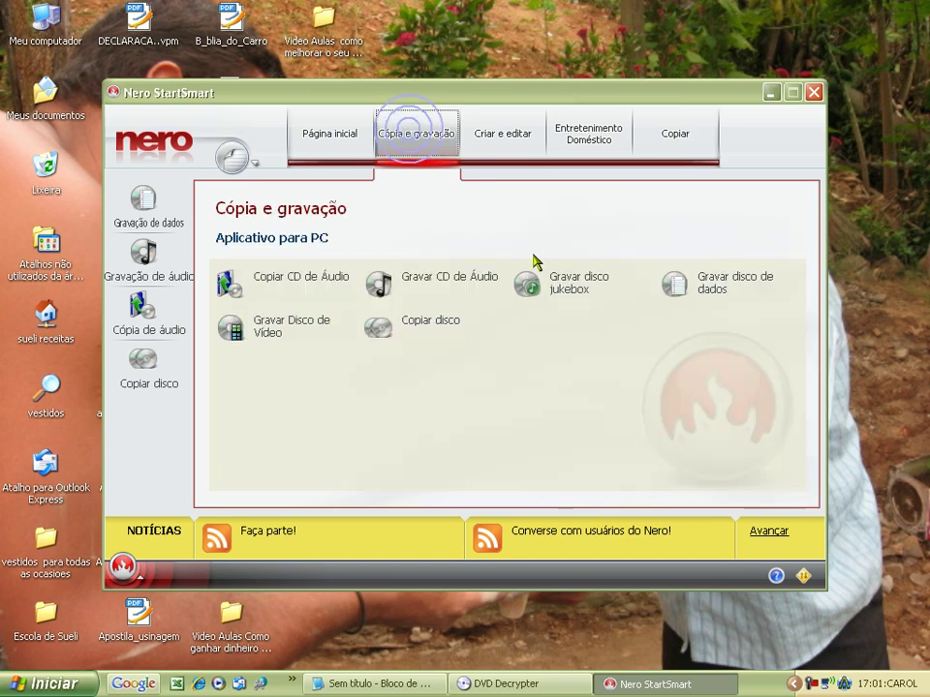
pyautogui.moveTo(561, 284)
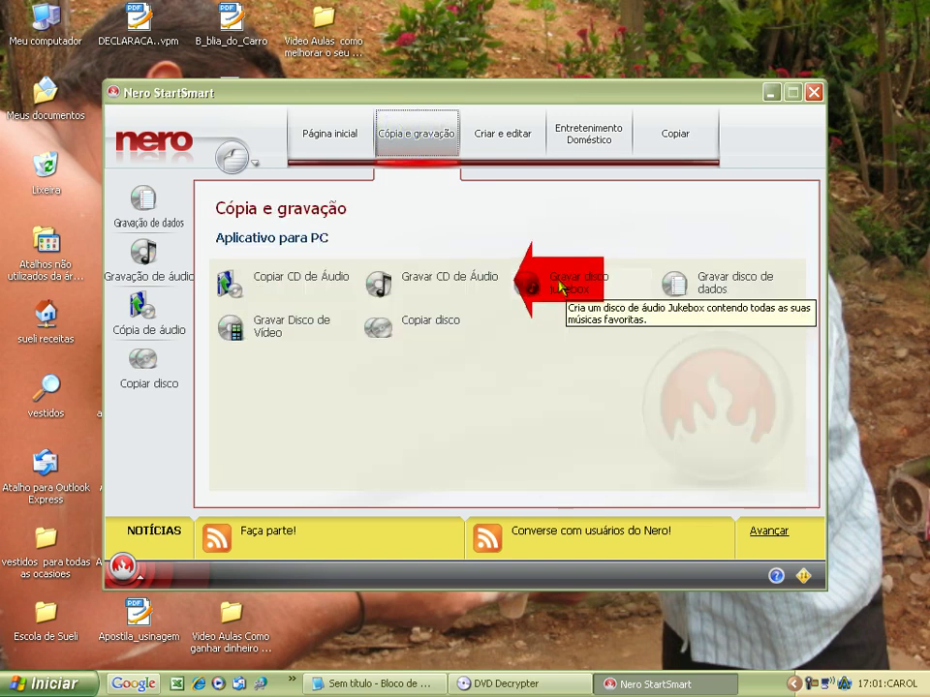
pyautogui.click(560, 282)
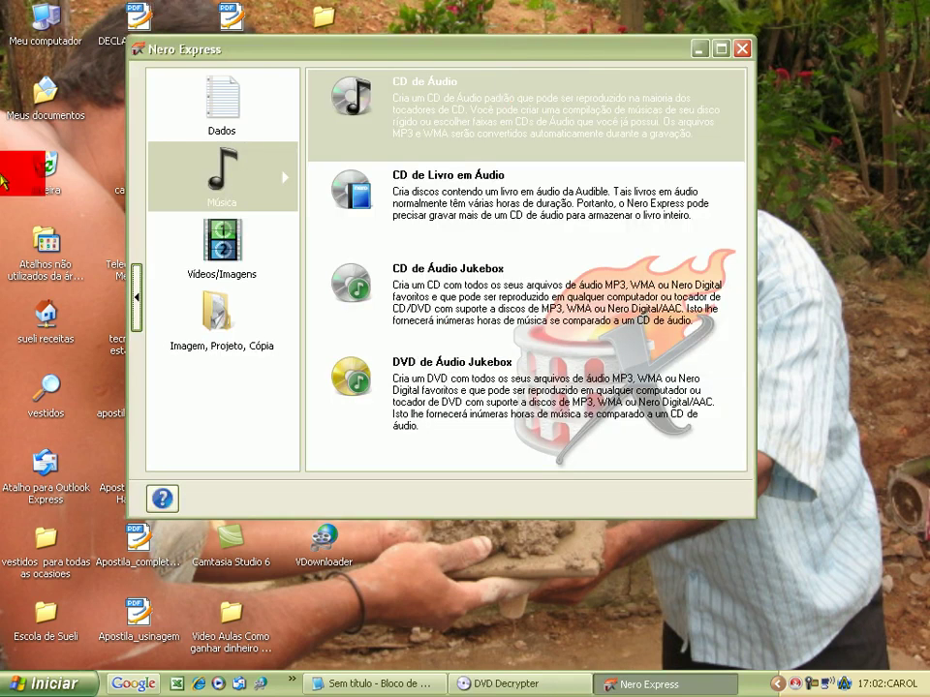
# Step: Start a DVD-Video files project from Vídeos/Imagens in Nero Express and move its window clear of the desktop icons
pyautogui.click(224, 250)
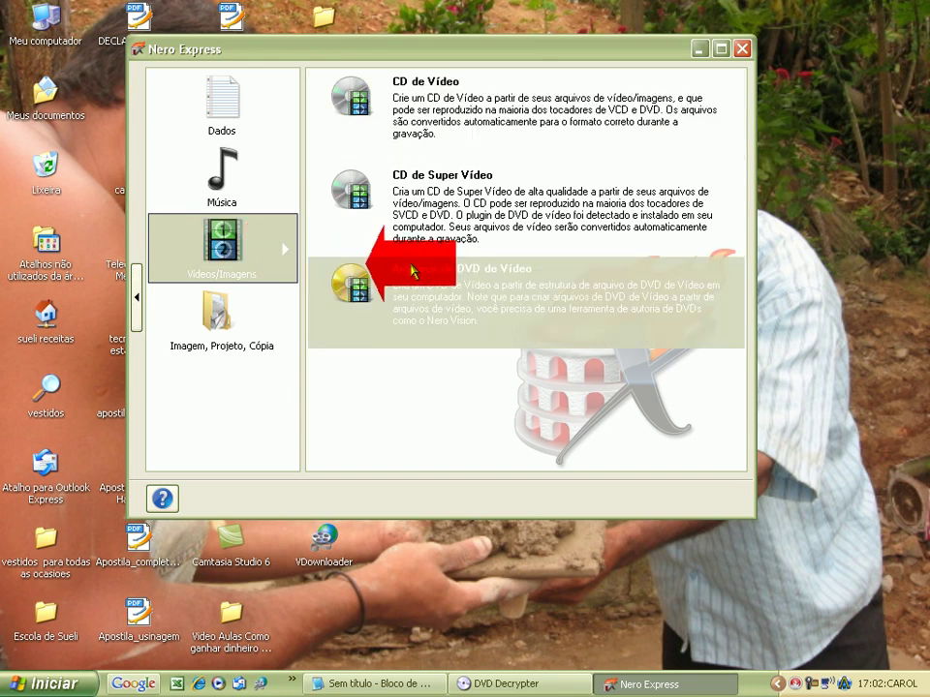
pyautogui.click(429, 286)
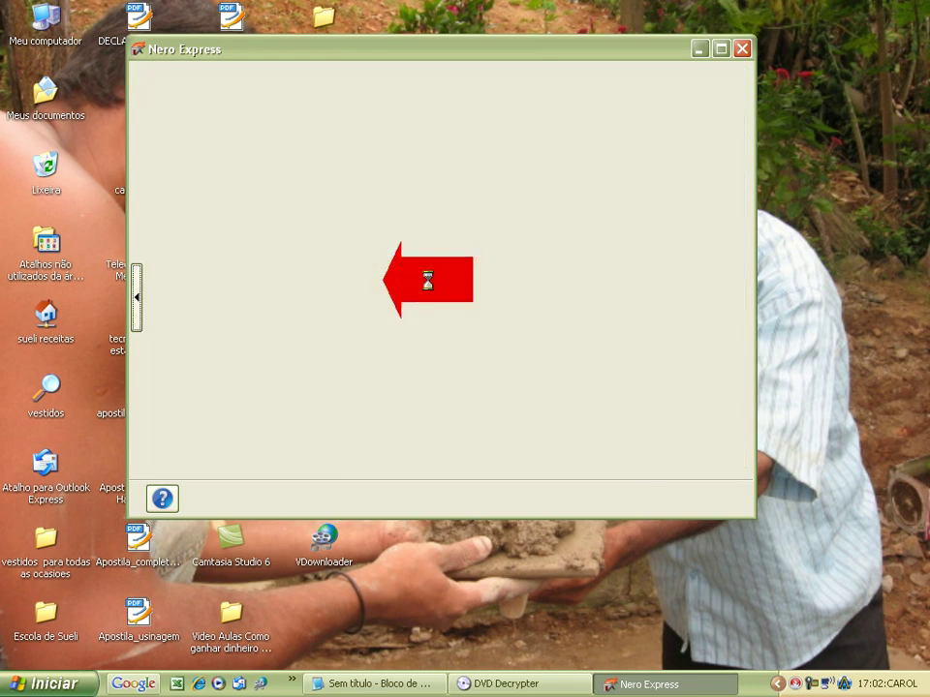
pyautogui.moveTo(489, 50); pyautogui.dragTo(713, 68)
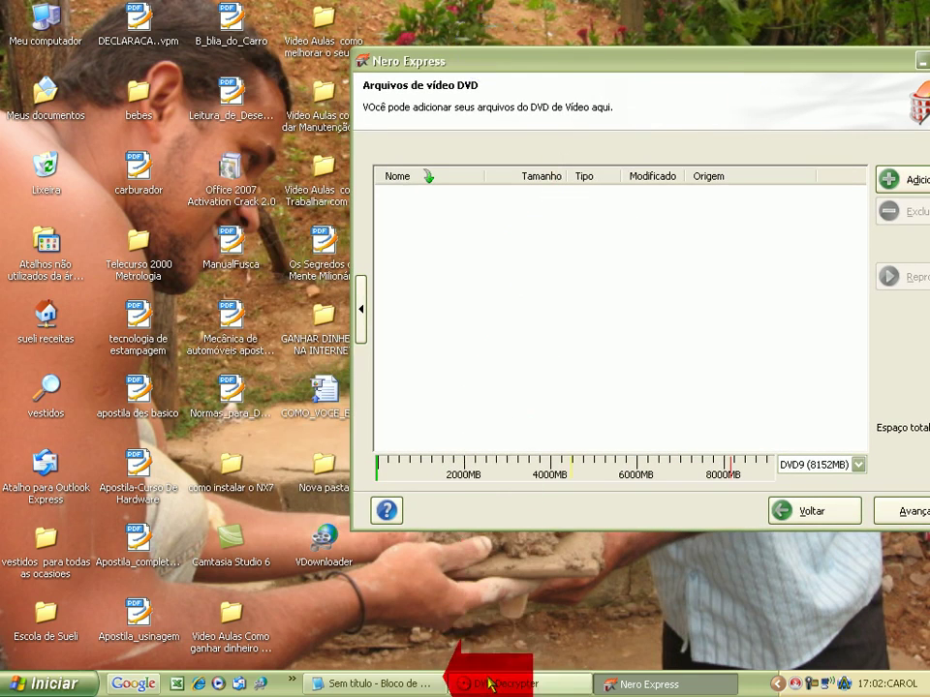
# Step: Open the PI folder on drive C: and place its restored window beside Nero Express so the file list is reachable
pyautogui.click(50, 684)
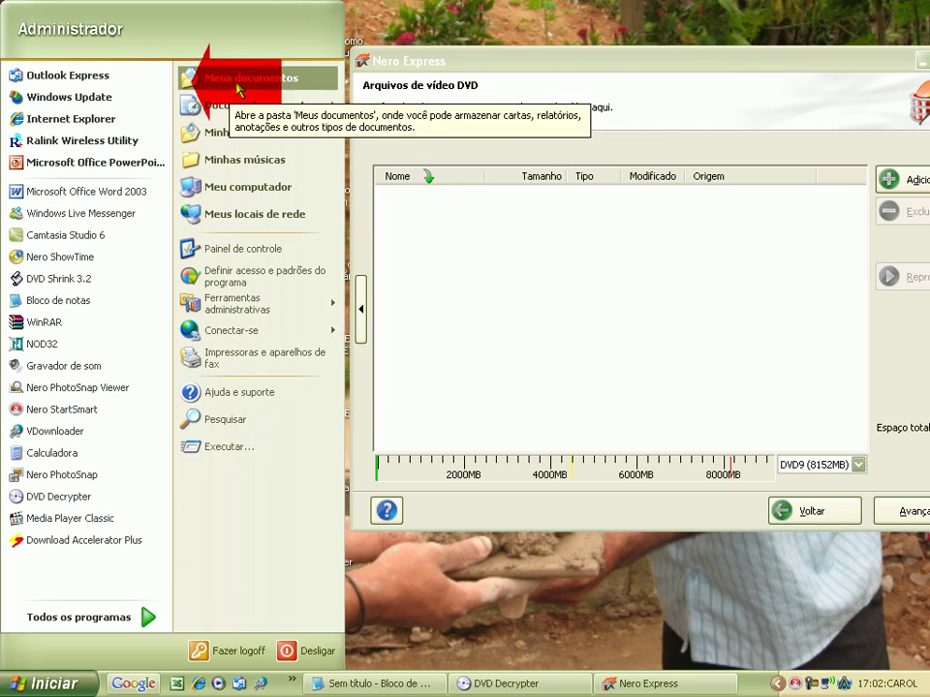
pyautogui.click(232, 186)
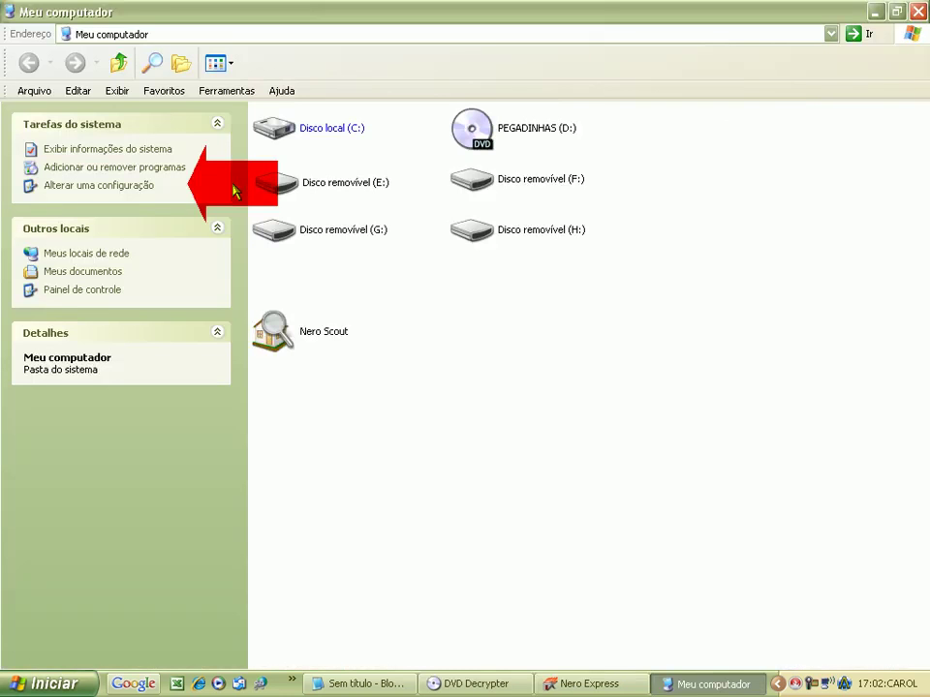
pyautogui.doubleClick(308, 133)
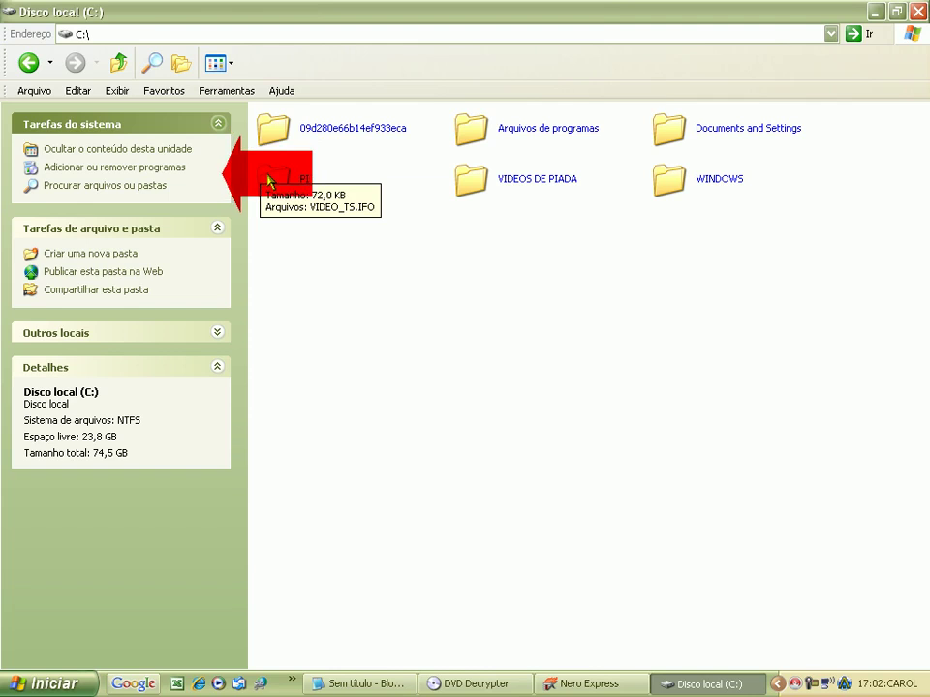
pyautogui.doubleClick(269, 181)
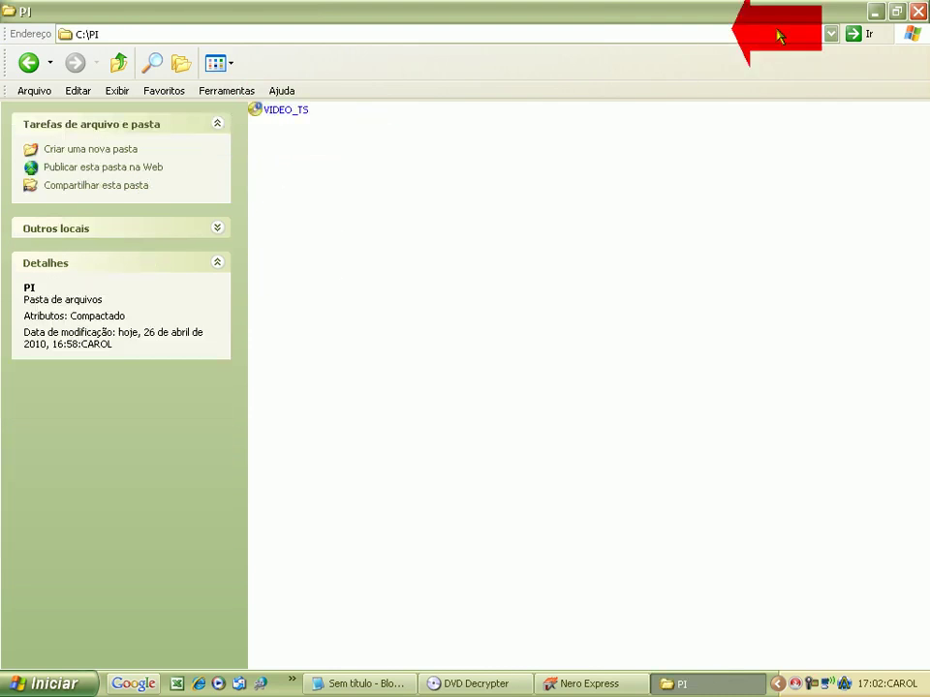
pyautogui.click(893, 14)
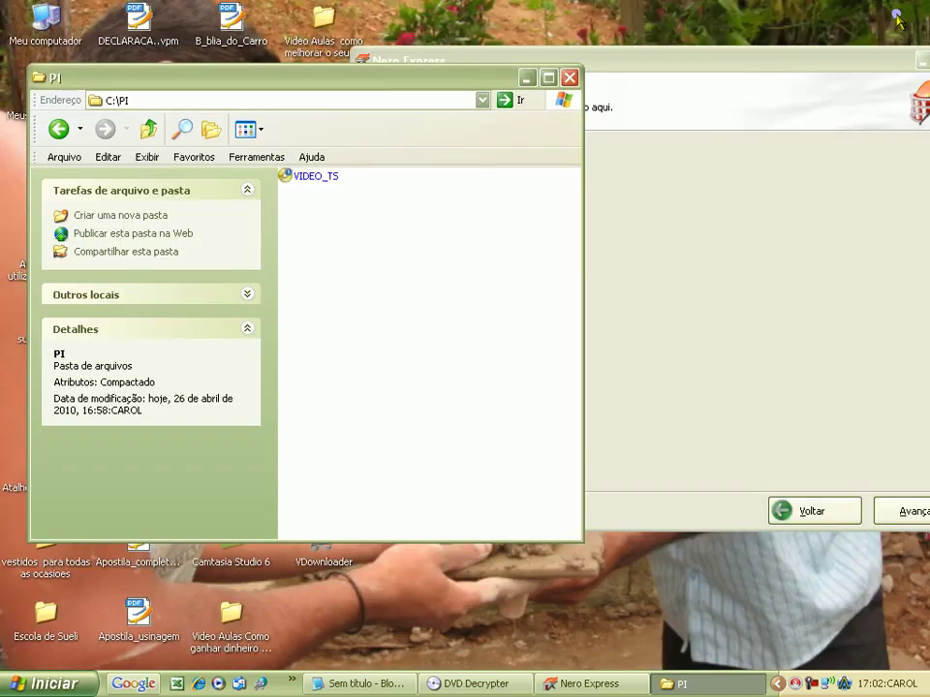
pyautogui.moveTo(503, 81); pyautogui.dragTo(365, 101)
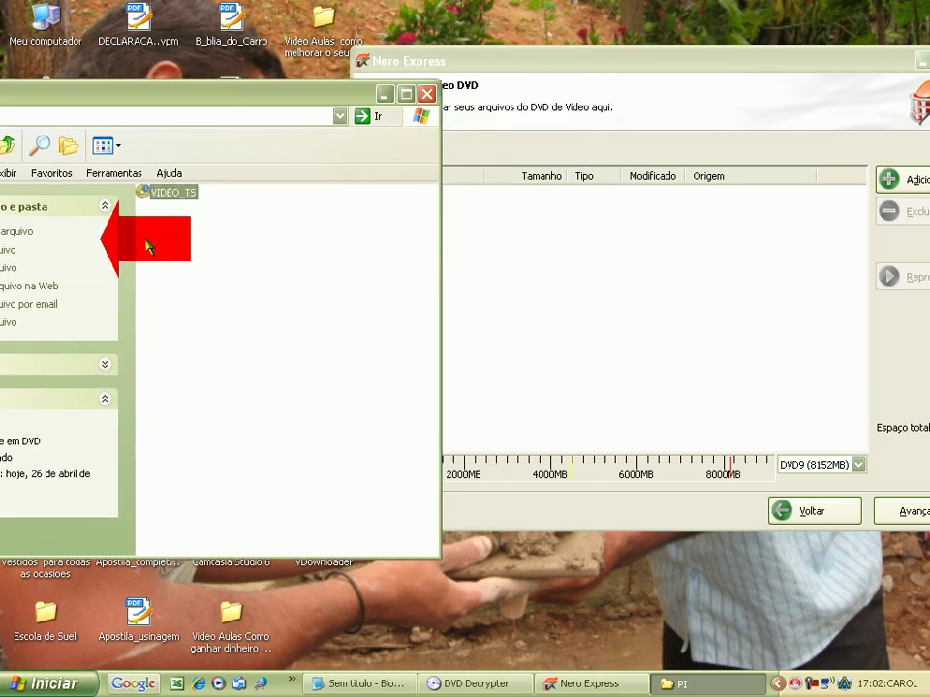
# Step: Add the VIDEO_TS file from the PI folder to the DVD-Video file list, close the folder and reposition the Nero Express window
pyautogui.moveTo(160, 198); pyautogui.dragTo(662, 281)
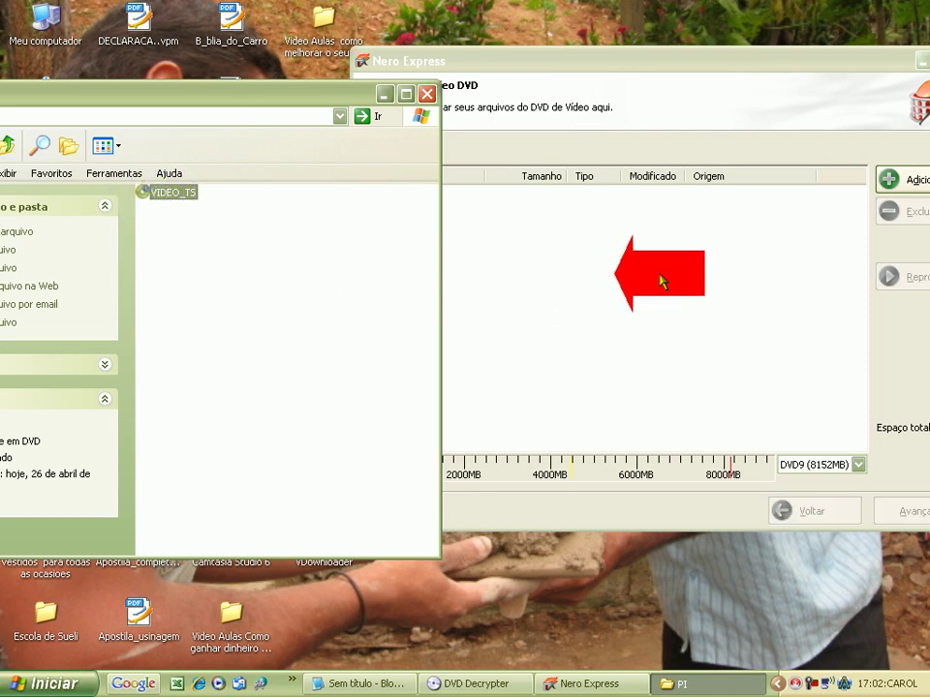
pyautogui.click(347, 300)
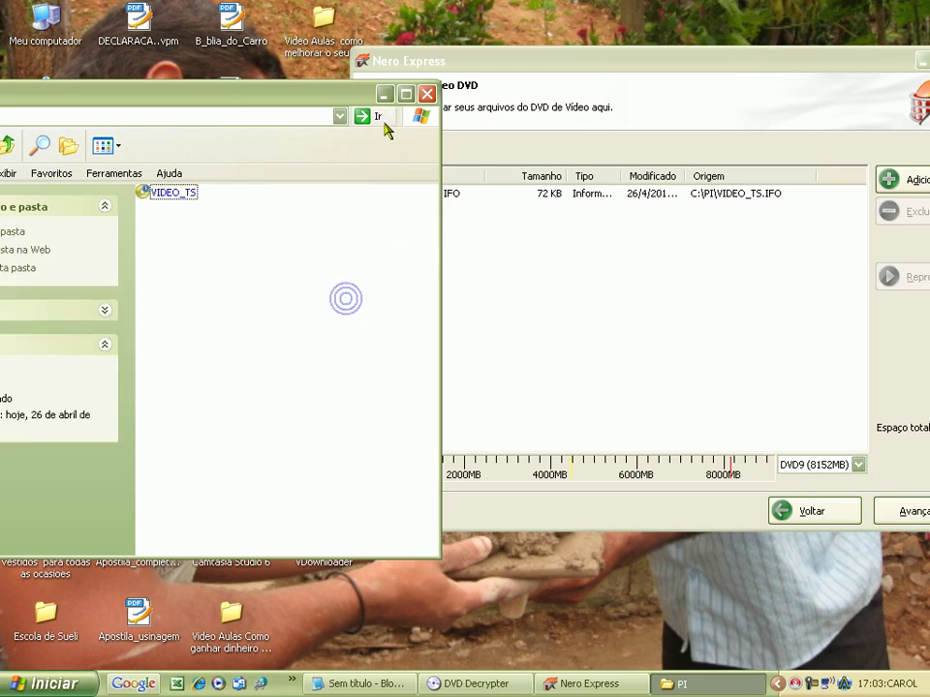
pyautogui.click(426, 95)
pyautogui.moveTo(465, 61); pyautogui.dragTo(221, 54)
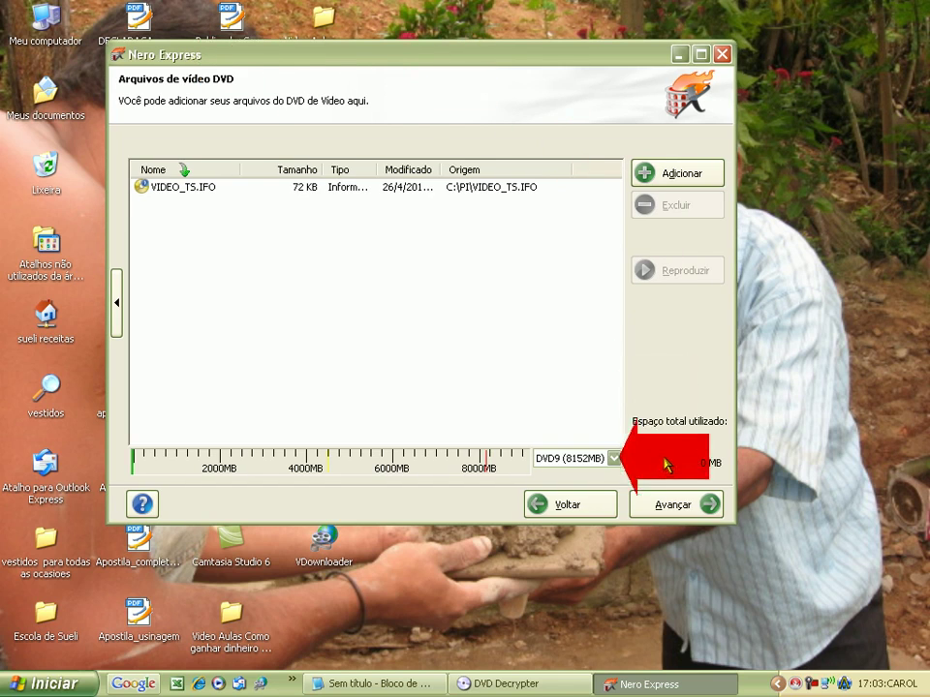
# Step: Continue to the final burning options and try adjusting the number of copies for the disc
pyautogui.click(669, 502)
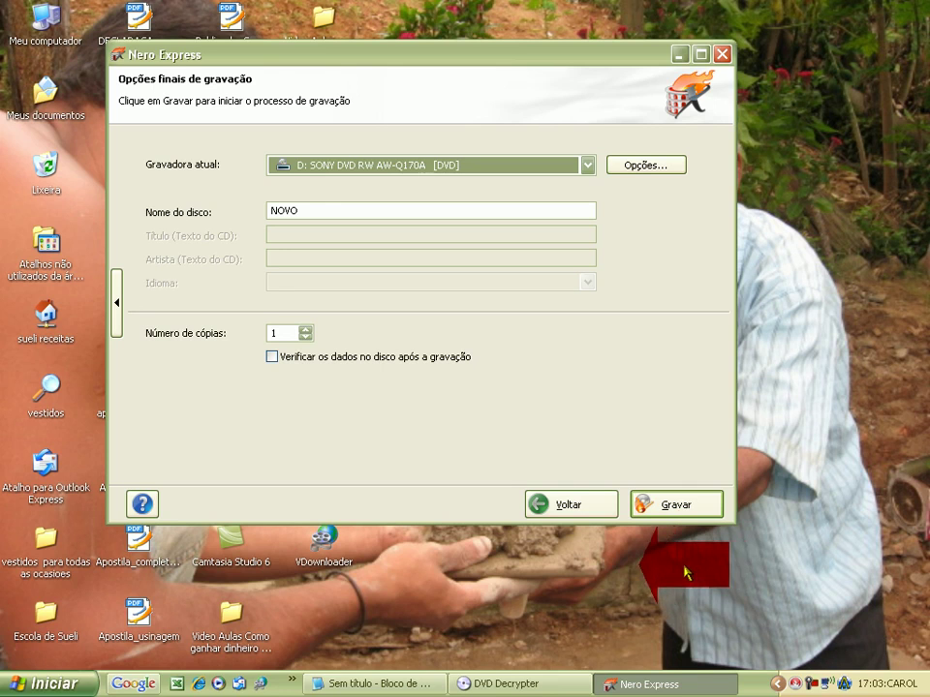
pyautogui.click(306, 331)
pyautogui.click(306, 331)
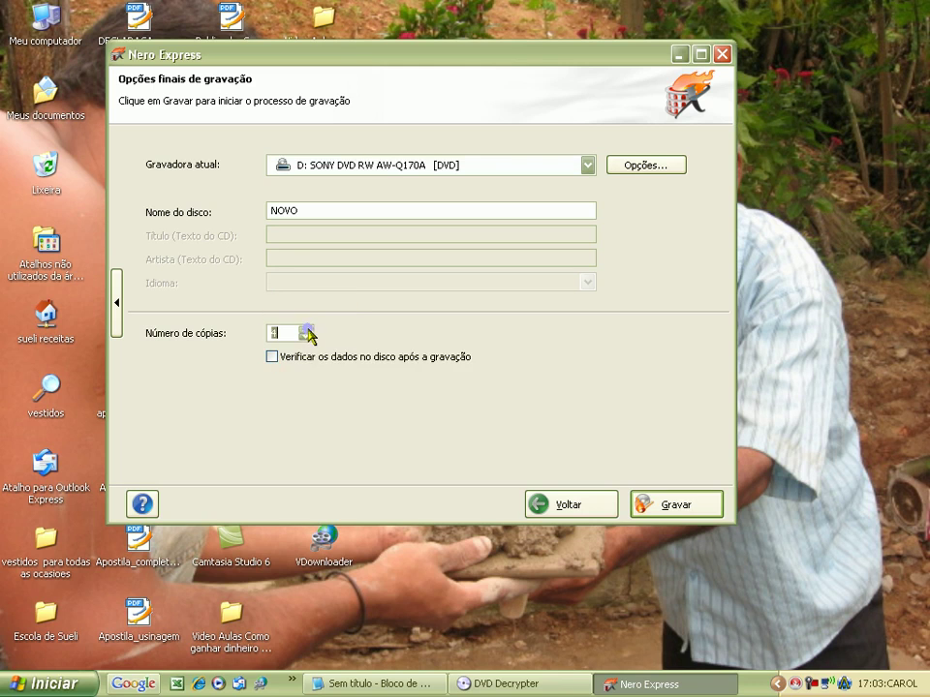
pyautogui.click(306, 330)
# Step: Try to burn the disc, continuing past the DVD-Video compatibility warning, and cancel the request for a recordable disc
pyautogui.click(668, 506)
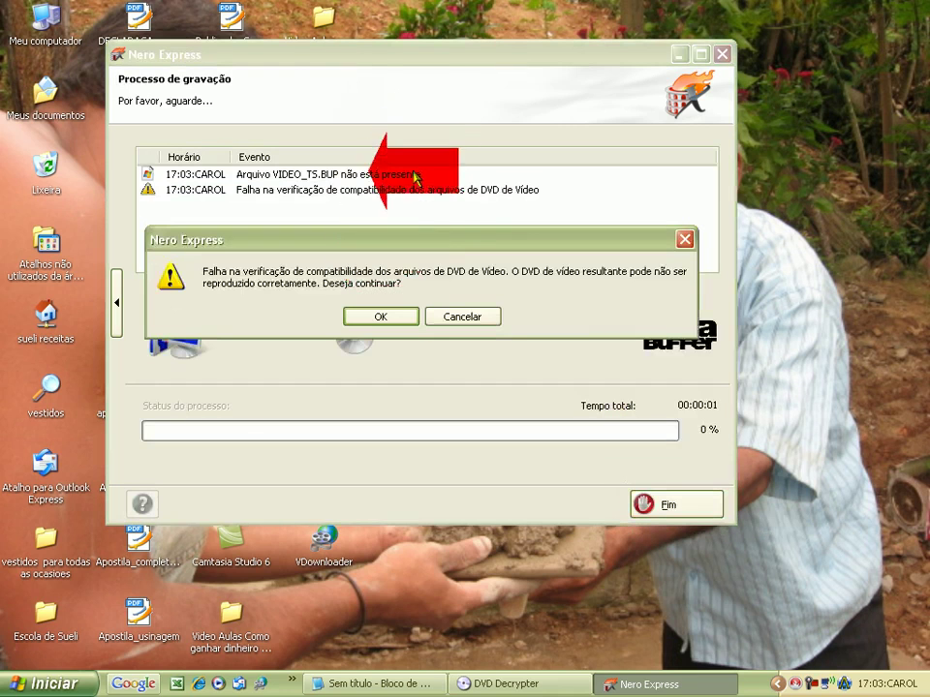
pyautogui.click(382, 317)
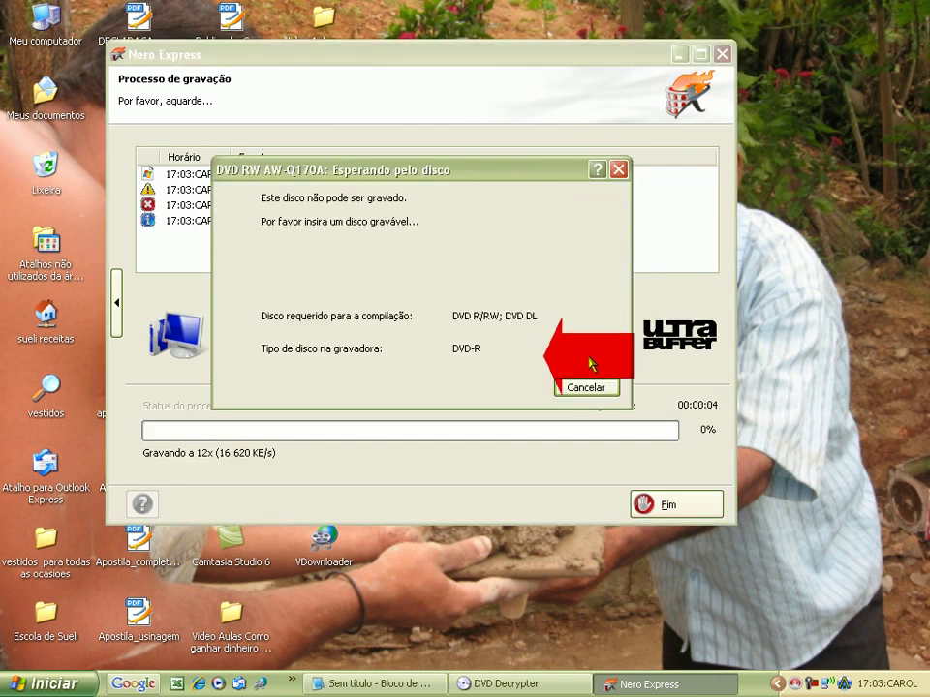
pyautogui.click(593, 387)
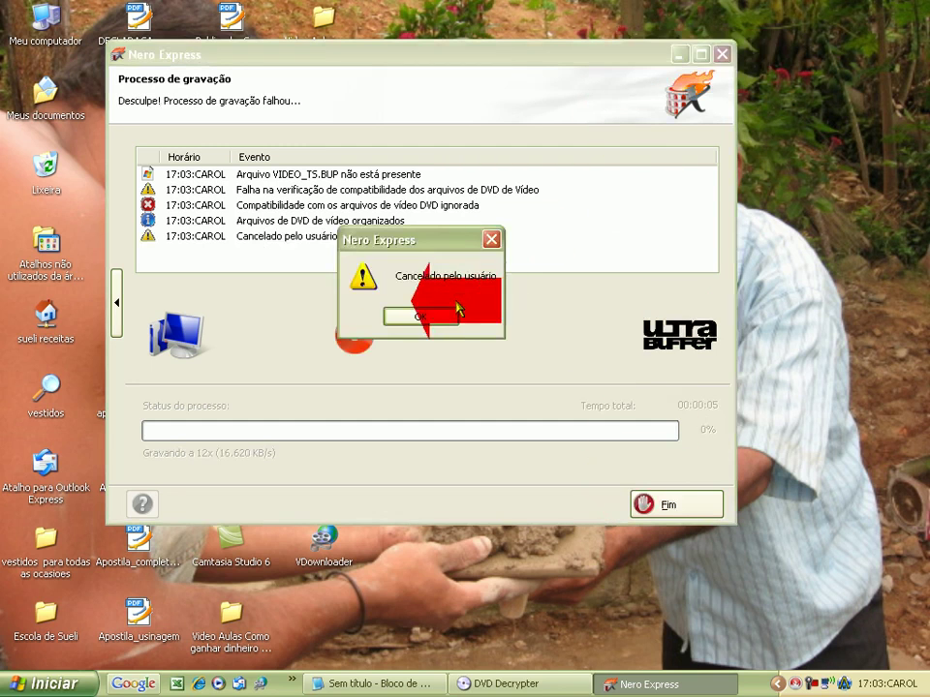
pyautogui.click(453, 312)
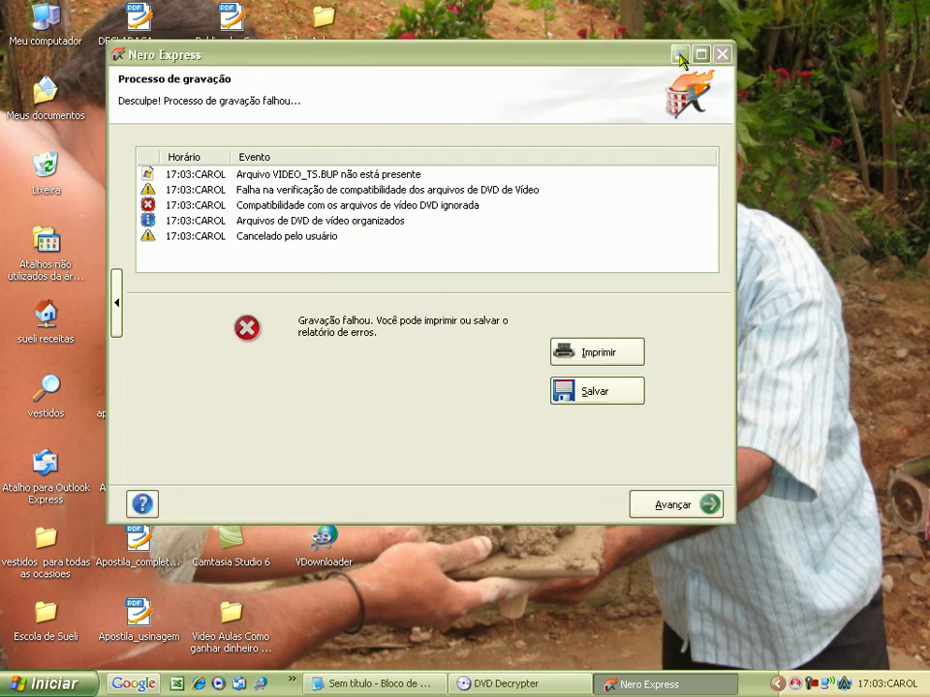
# Step: Minimize Nero Express and switch to the untitled Notepad document
pyautogui.click(680, 55)
pyautogui.click(395, 685)
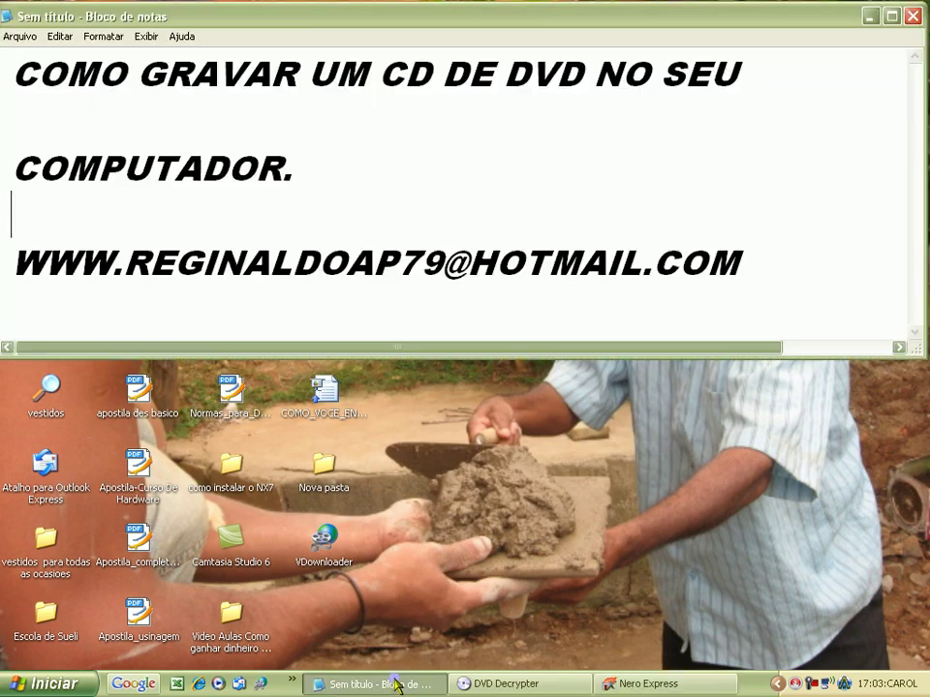